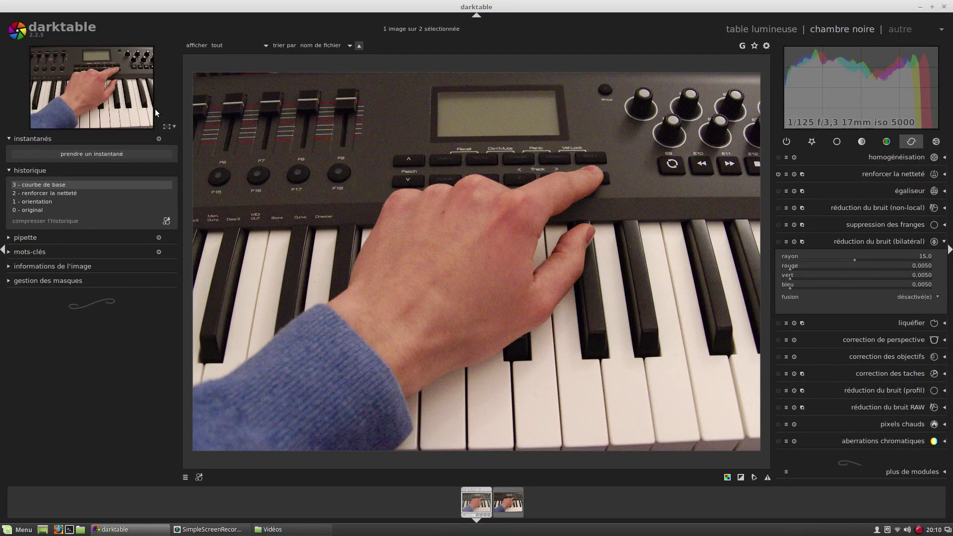
- View the fingertip noise at 100% zoom, and fit the whole image back to the screen
left_click(175, 125)
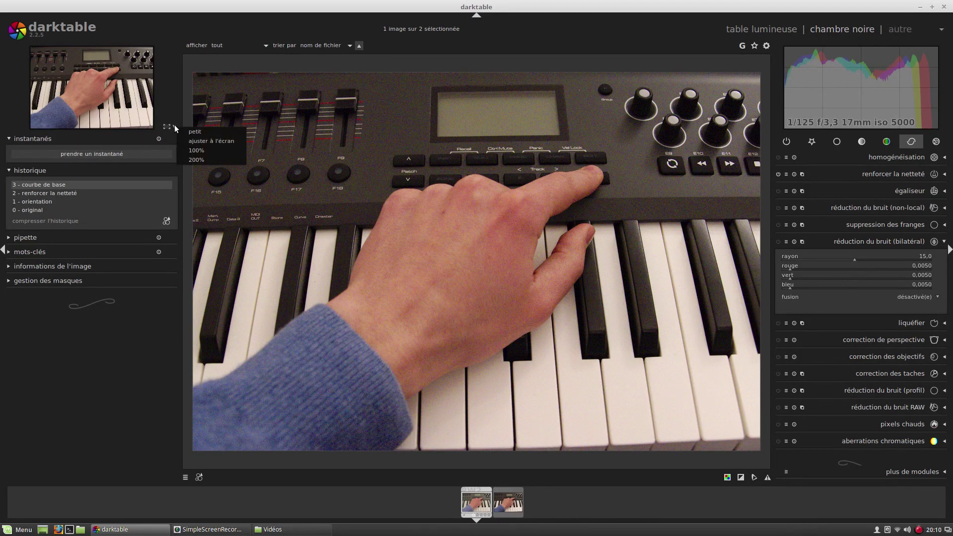
left_click(201, 147)
left_click(120, 74)
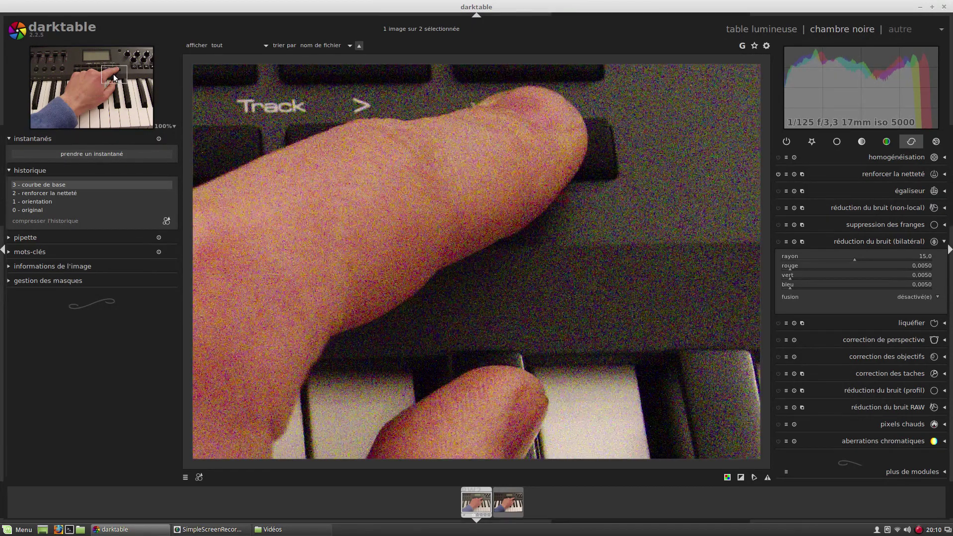
left_click(169, 125)
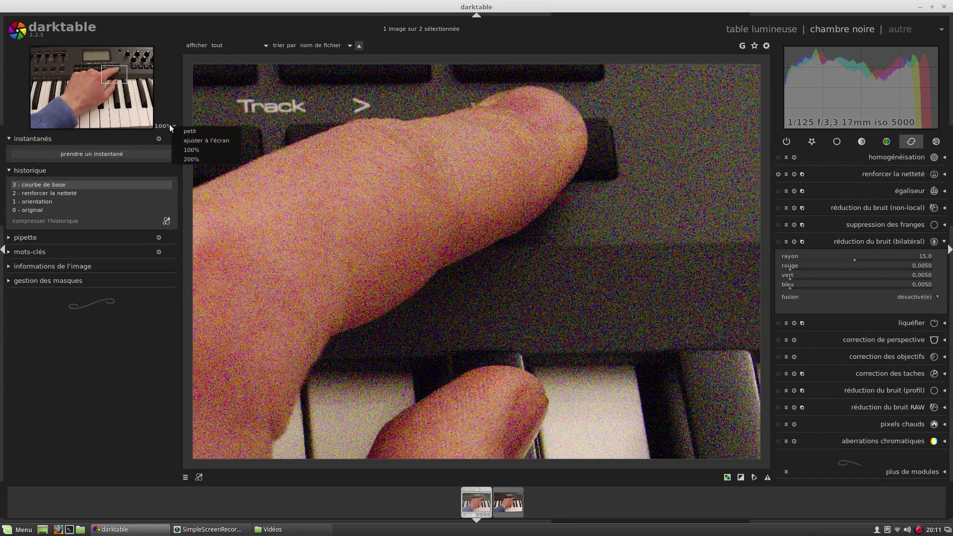
left_click(205, 141)
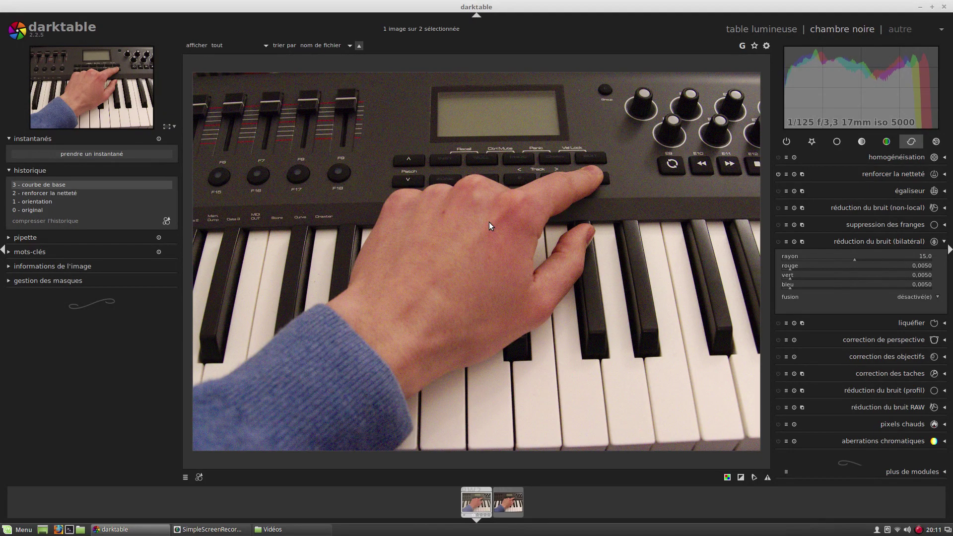
- Examine the noise at 100% zoom on the keyboard's display, the blue sleeve and the pointing finger
left_click(173, 127)
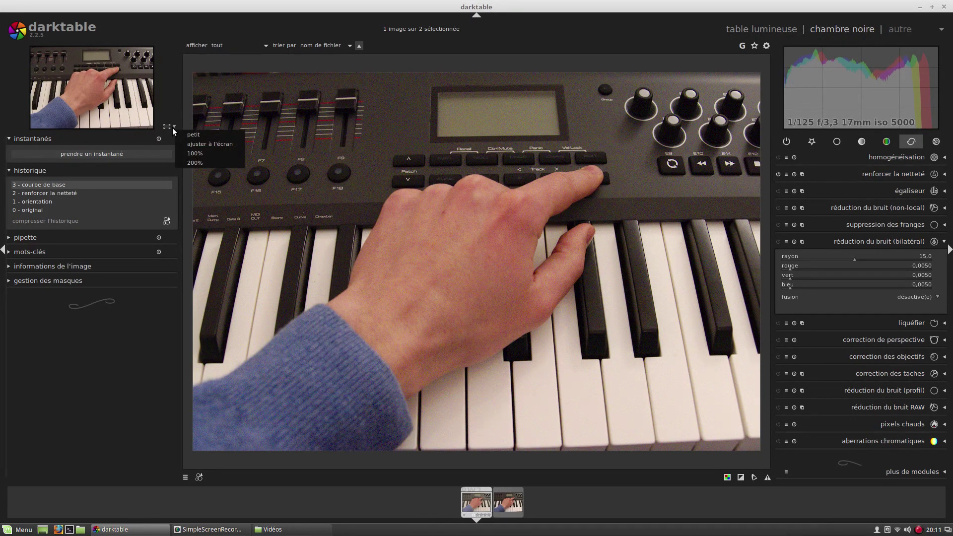
left_click(207, 151)
left_click_drag(114, 67, 108, 74)
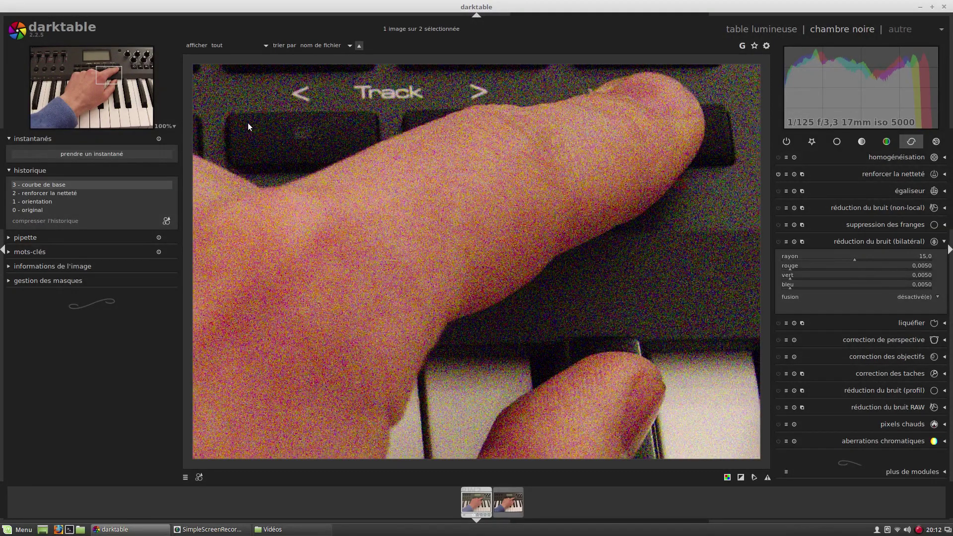
left_click(99, 58)
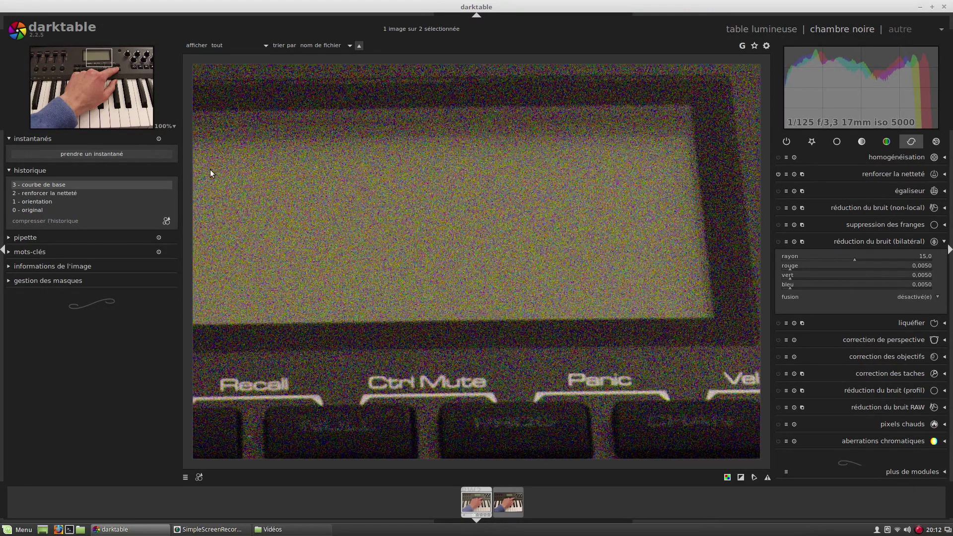
left_click(53, 99)
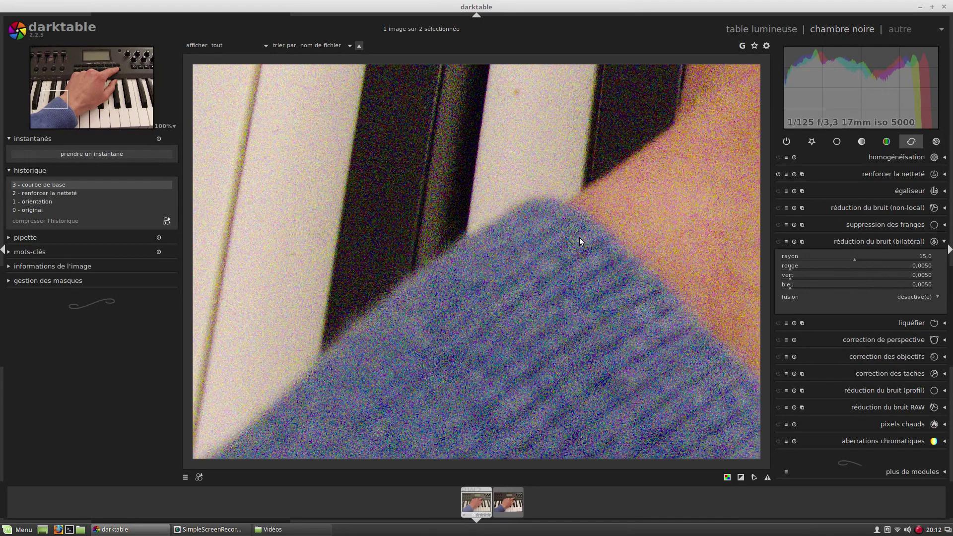
left_click(110, 76)
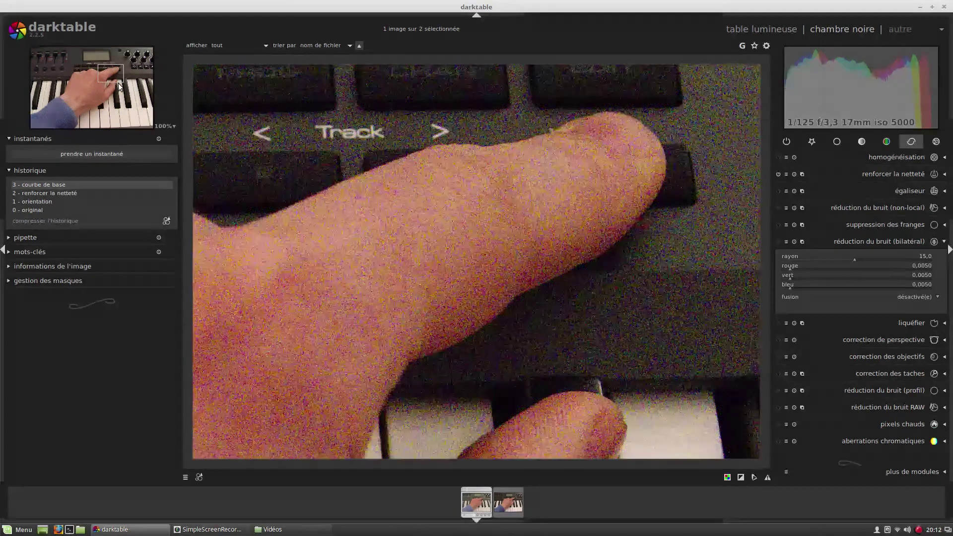
left_click(114, 79)
left_click_drag(116, 81, 111, 74)
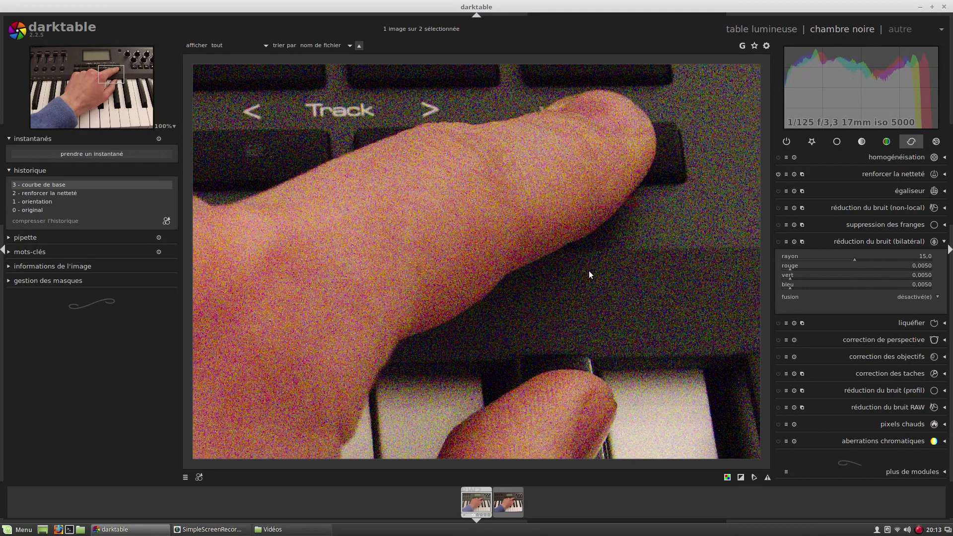
- Enable the bilateral noise reduction module with red at 0.0880 and green and blue at 0.0884
left_click(777, 242)
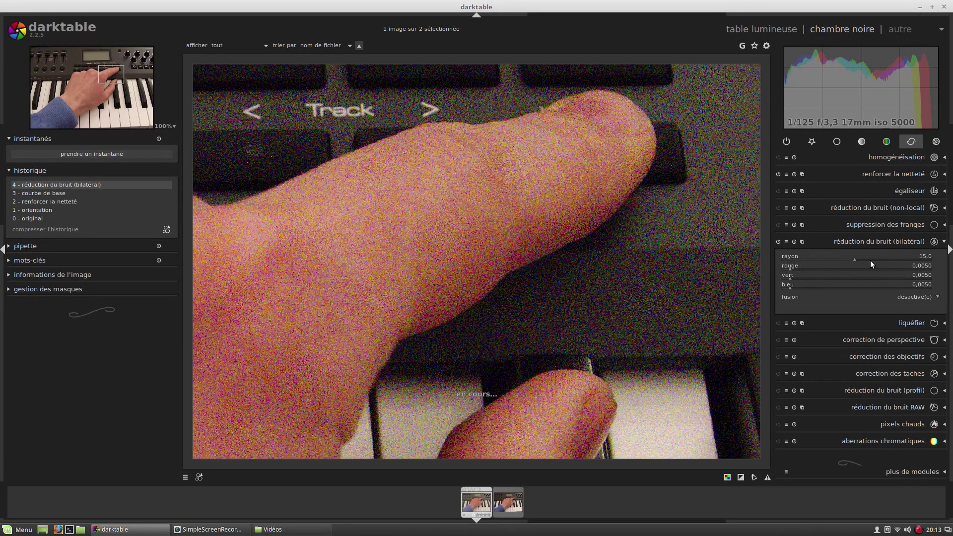
left_click(914, 269)
left_click(913, 277)
left_click(913, 288)
- Blend the bilateral noise reduction uniformly in color mode (couleur), and collapse its settings
left_click(920, 297)
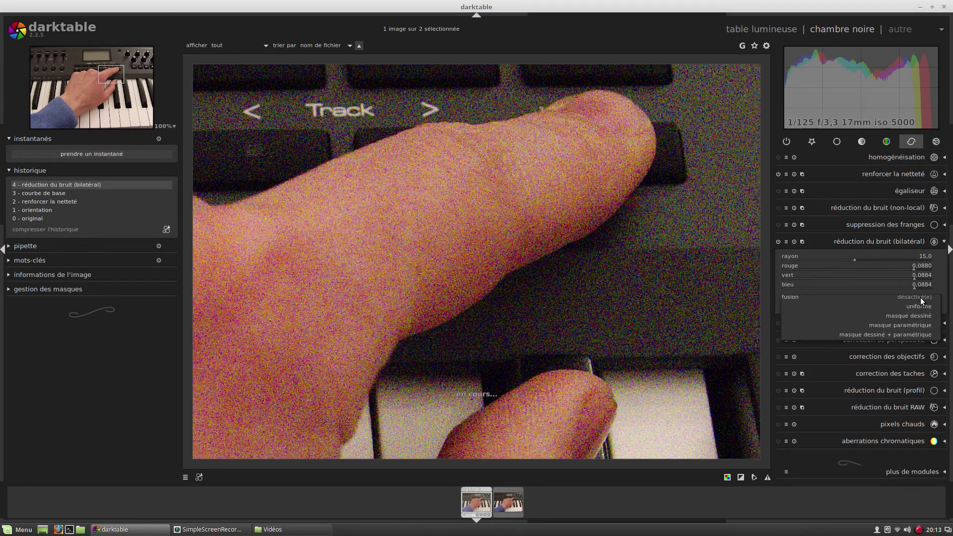
left_click(918, 309)
left_click(920, 306)
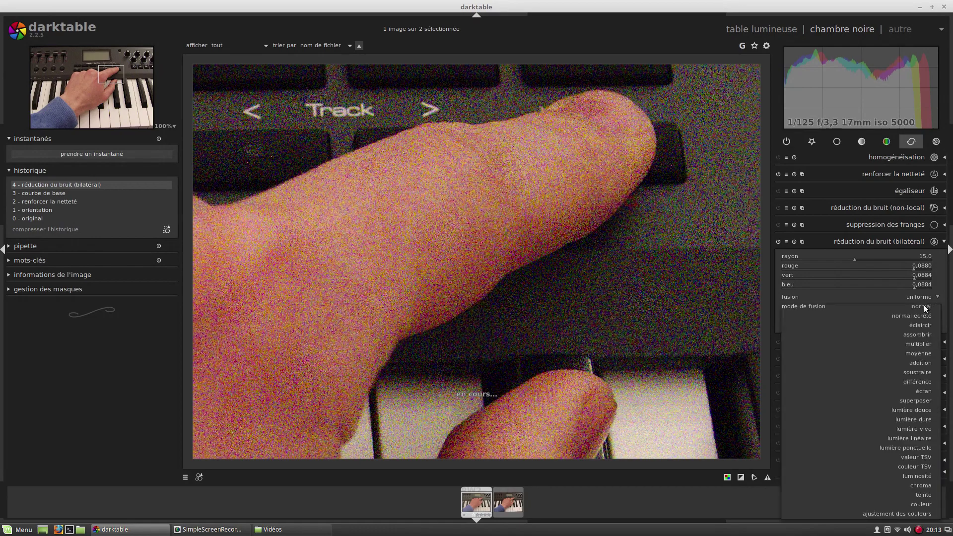
left_click(906, 504)
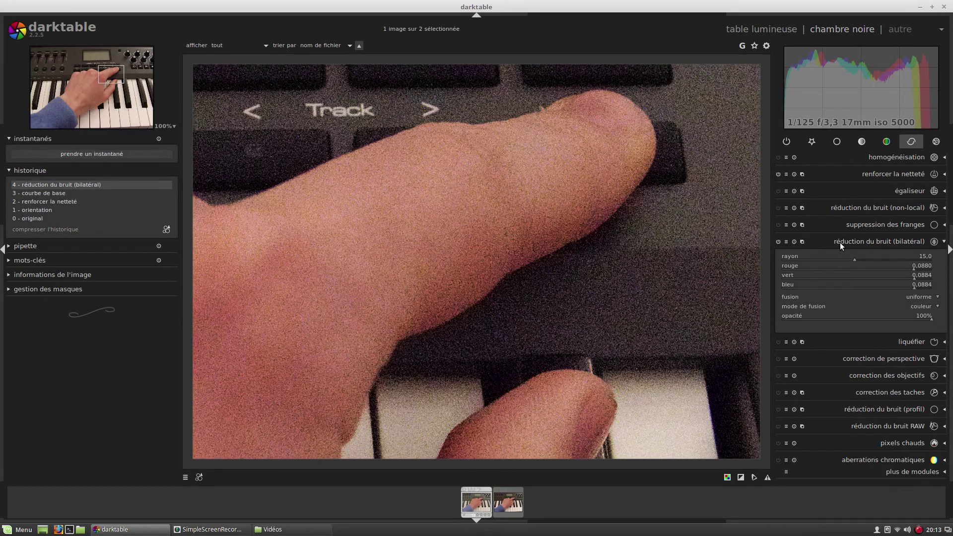
left_click(823, 241)
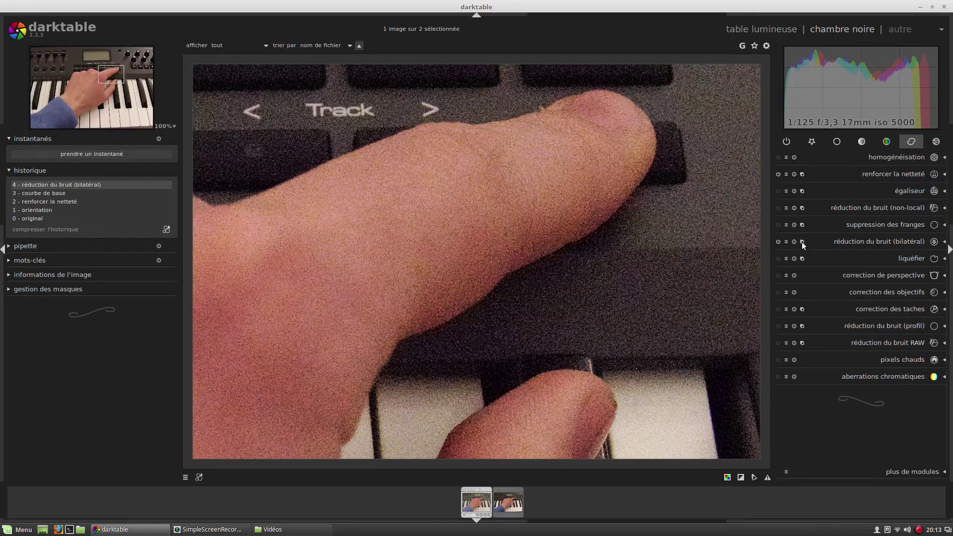
- Add a new instance of bilateral noise reduction and move it below the first one
left_click(802, 242)
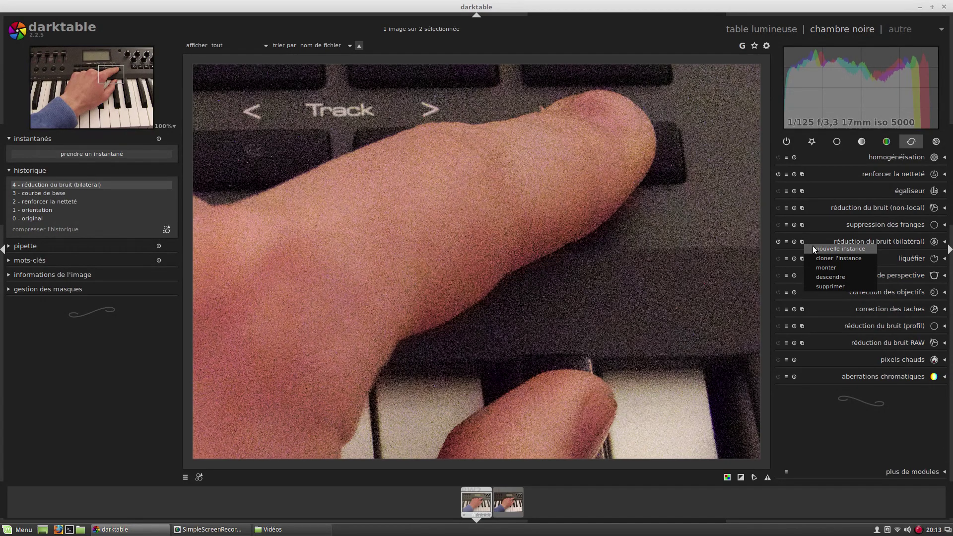
left_click(817, 247)
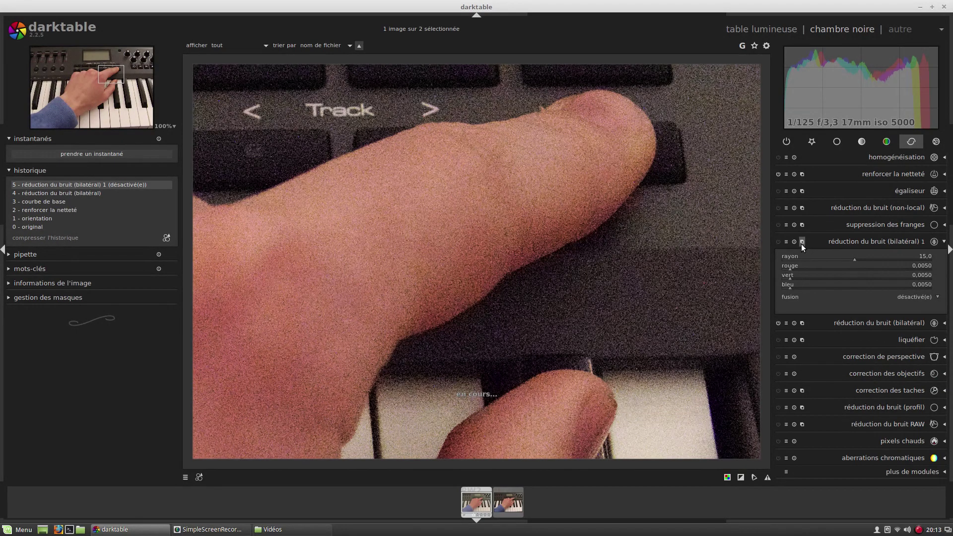
left_click(802, 242)
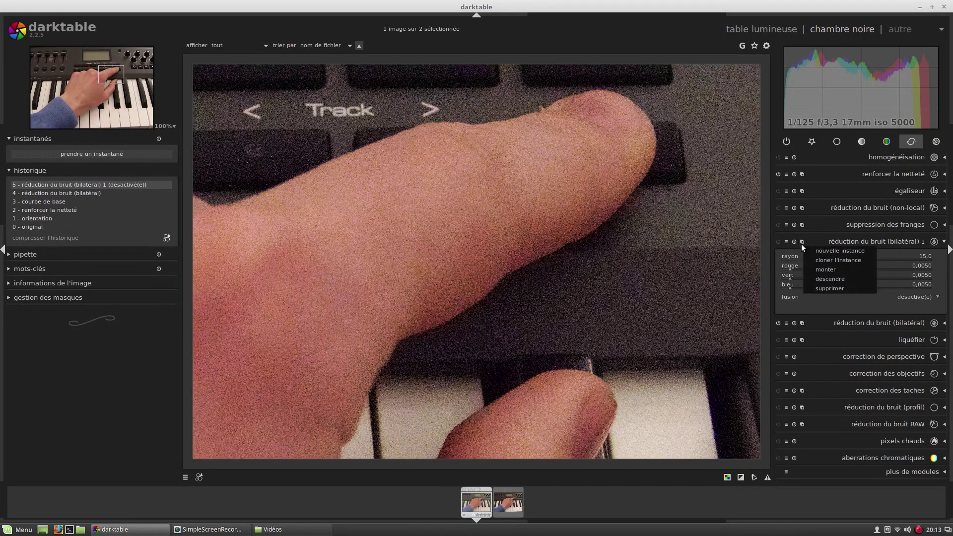
left_click(829, 277)
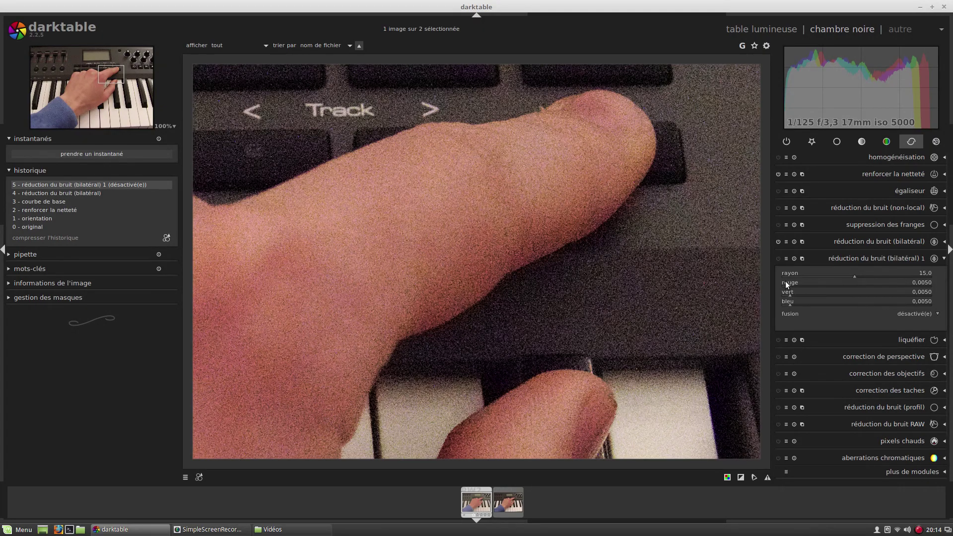
- Enable the second bilateral instance and set red and green to 0.0232 and blue to 0.0239
left_click(778, 259)
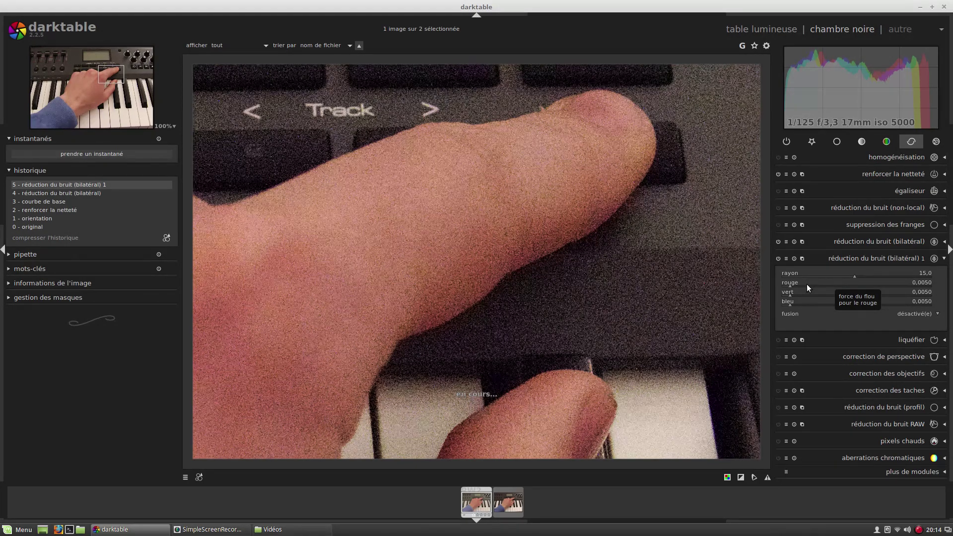
left_click(817, 285)
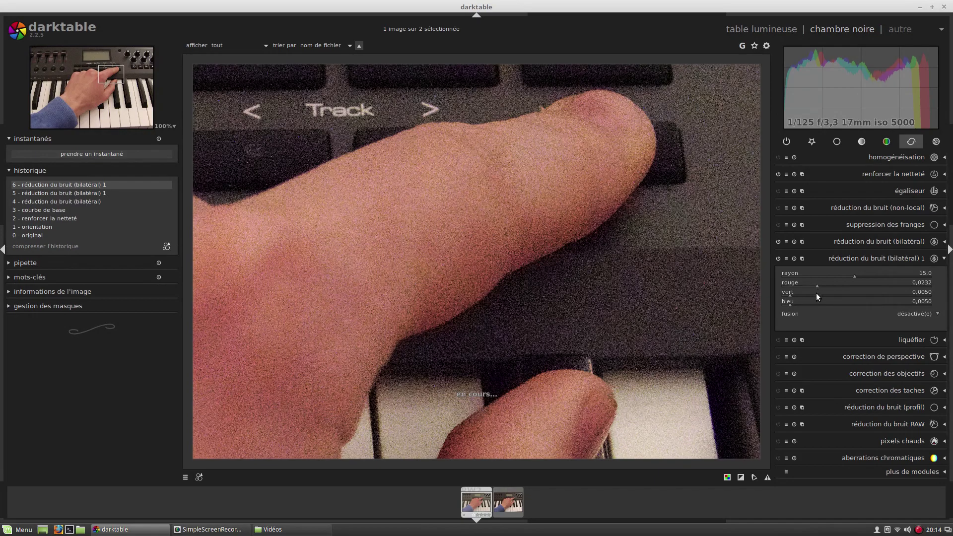
left_click(816, 295)
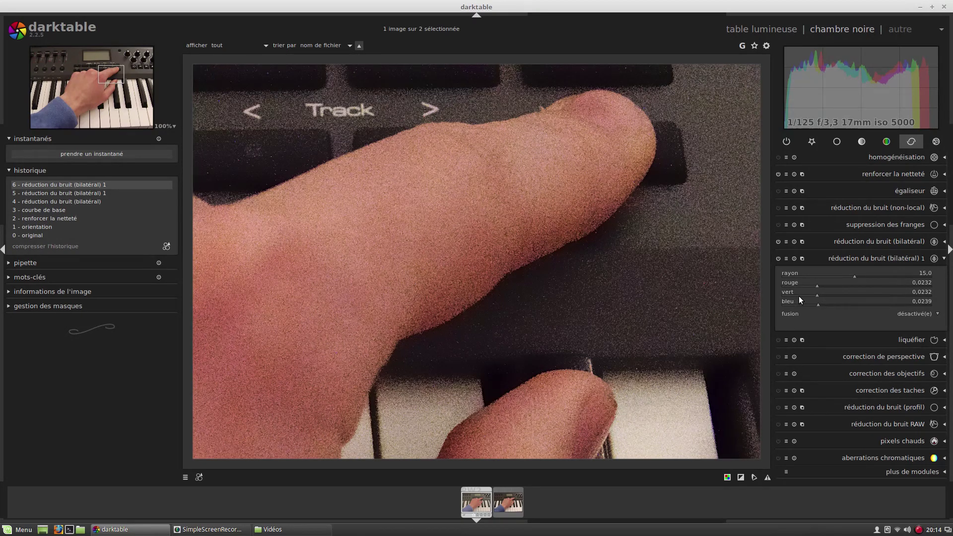
- Set the second bilateral instance's green to 0.0001 and its red and blue to 0.1000
left_click_drag(806, 295, 730, 290)
left_click_drag(891, 283, 941, 304)
left_click(933, 286)
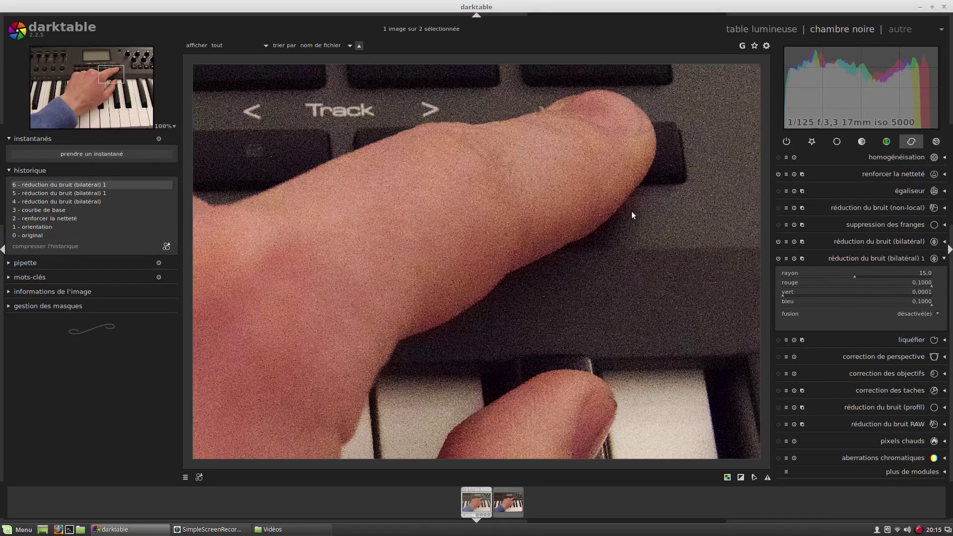
- Compare the image with and without the second bilateral instance, and with and without sharpening
left_click(779, 258)
left_click(779, 258)
left_click(857, 259)
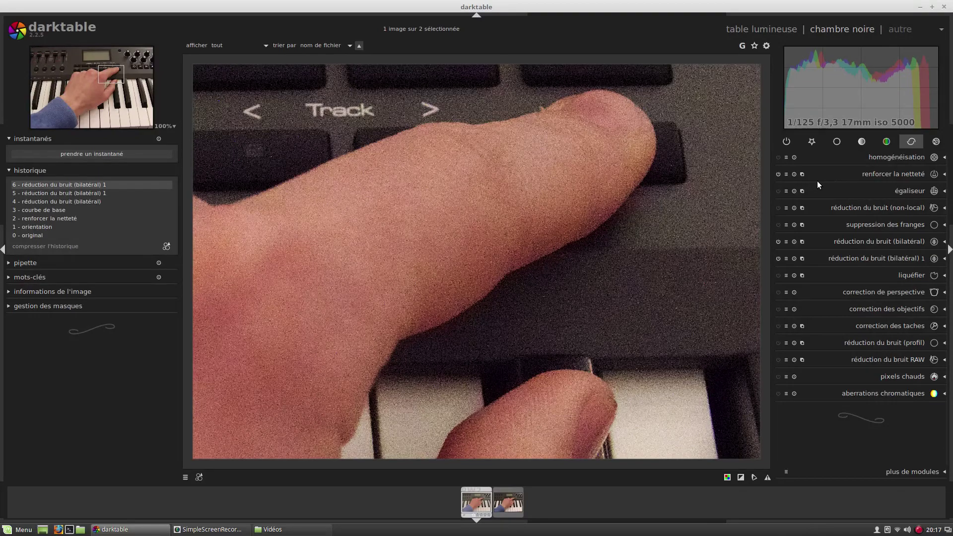
left_click(778, 174)
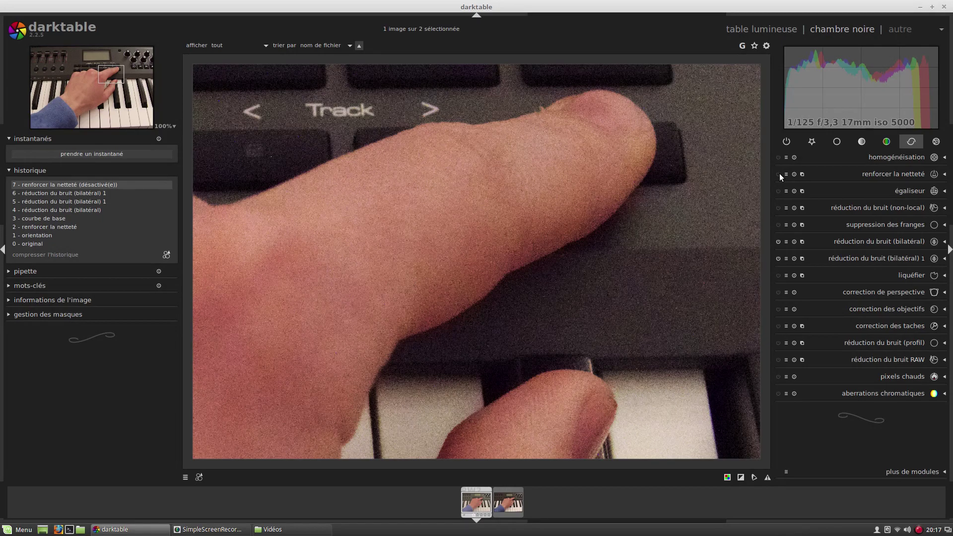
left_click(778, 174)
- Enable non-local noise reduction with force at 85%, luma at 84% and chroma at 0%
left_click(880, 207)
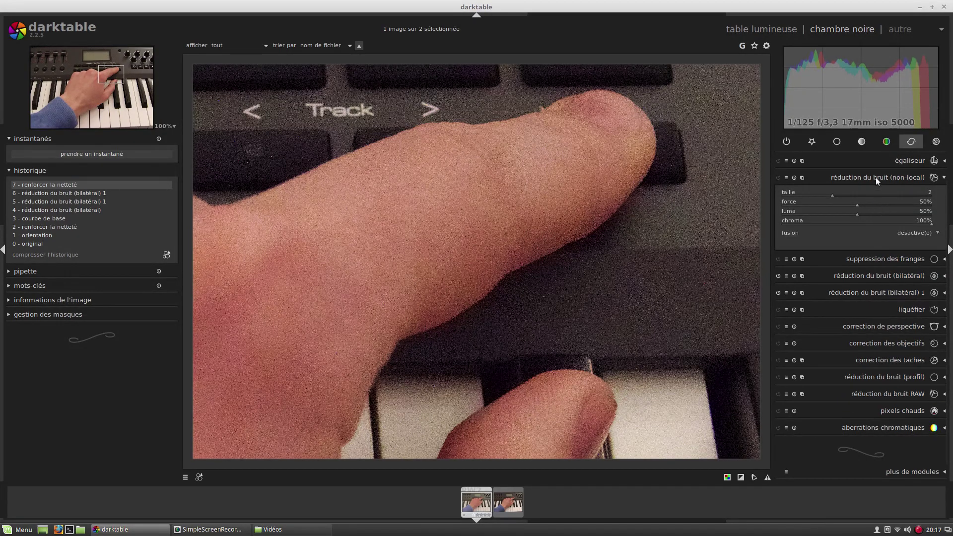
left_click(778, 178)
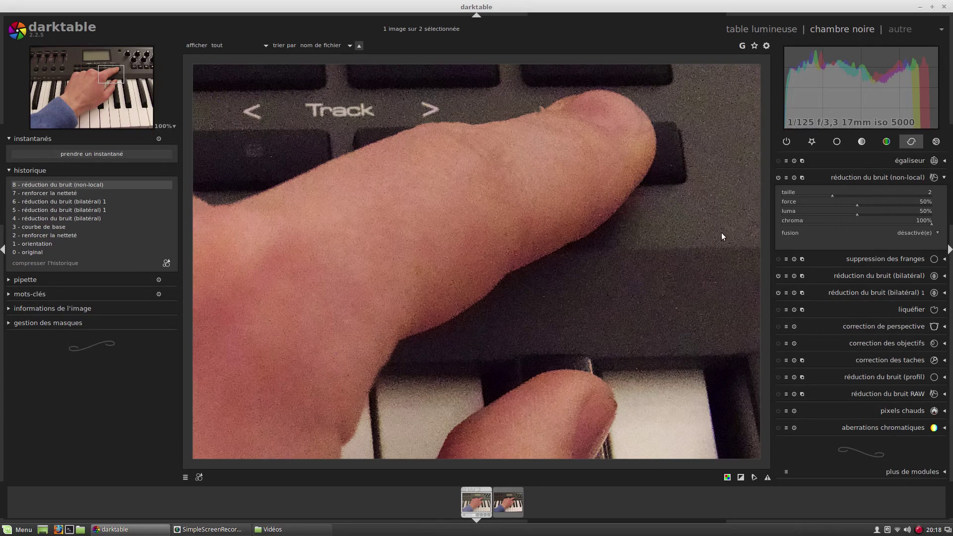
left_click(899, 207)
left_click(898, 214)
left_click(857, 223)
left_click(909, 207)
- Apply a parametric mask to the non-local noise reduction, sampling the dark background and setting the L input range to 0, 26, 37, 92
left_click(908, 234)
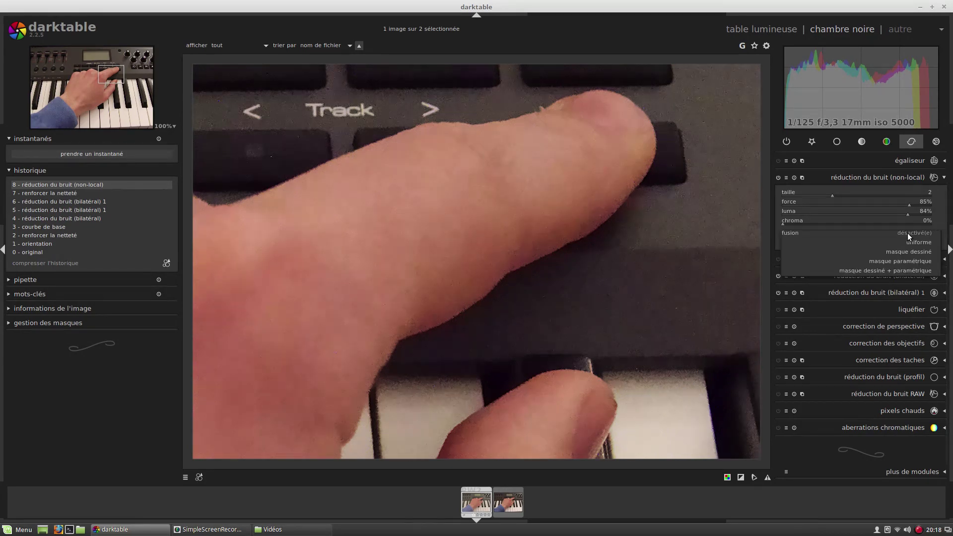
left_click(922, 261)
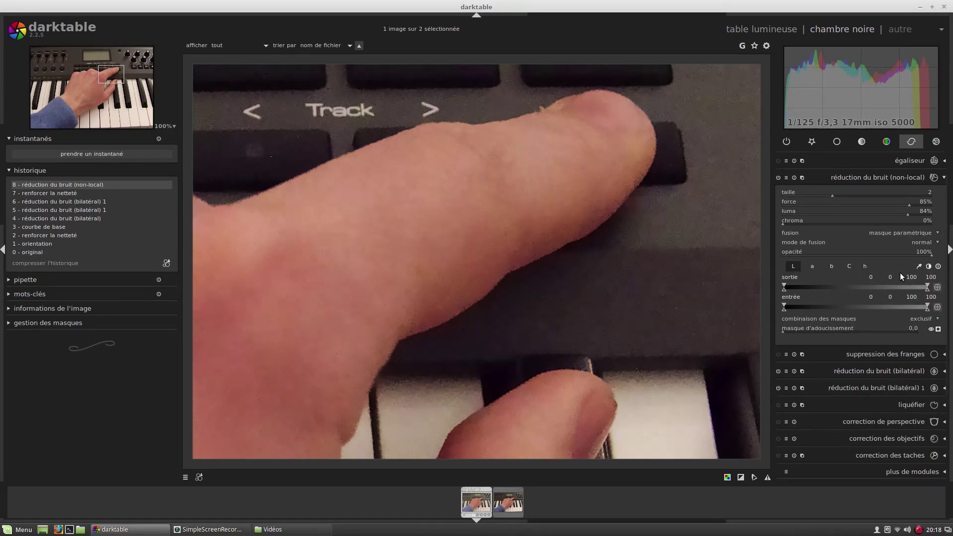
left_click(919, 267)
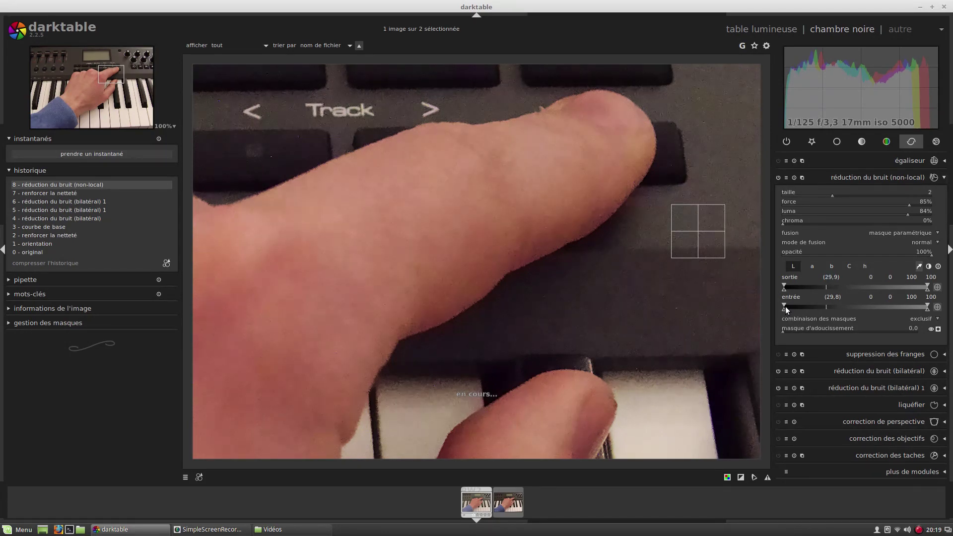
left_click_drag(784, 306, 819, 304)
left_click_drag(880, 300, 840, 299)
left_click_drag(906, 309, 898, 309)
left_click_drag(902, 307, 910, 306)
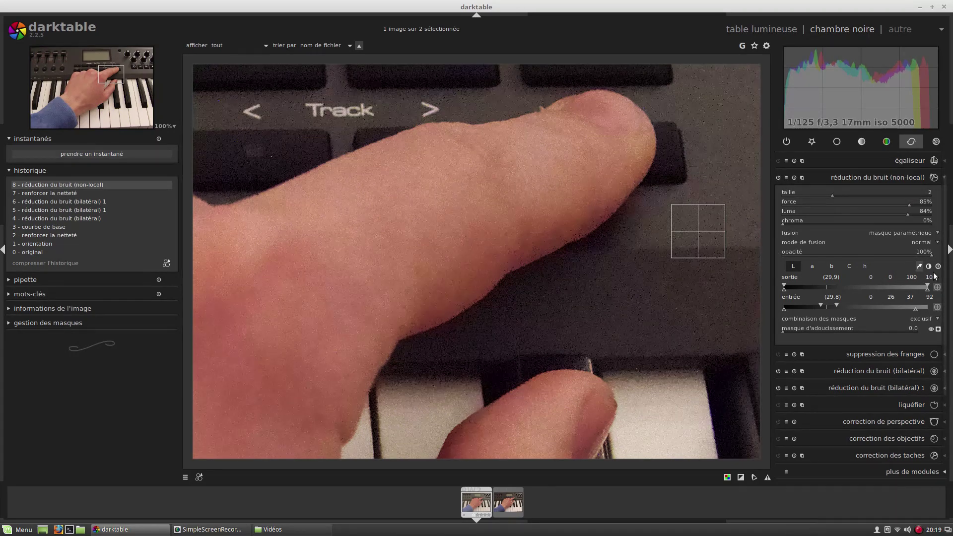
left_click(918, 265)
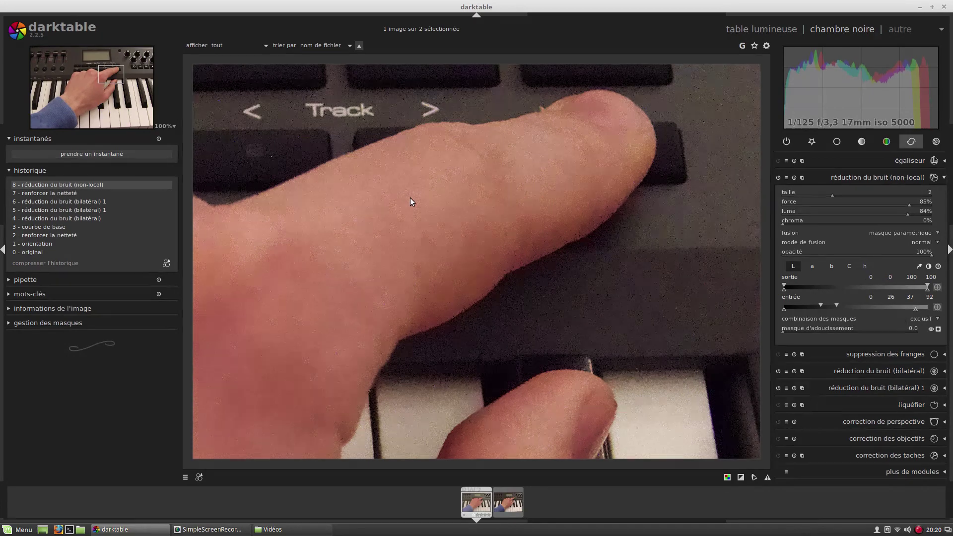
- Inspect the denoised blue sleeve and review the parametric mask's b, C and h channels before returning to L
left_click(57, 113)
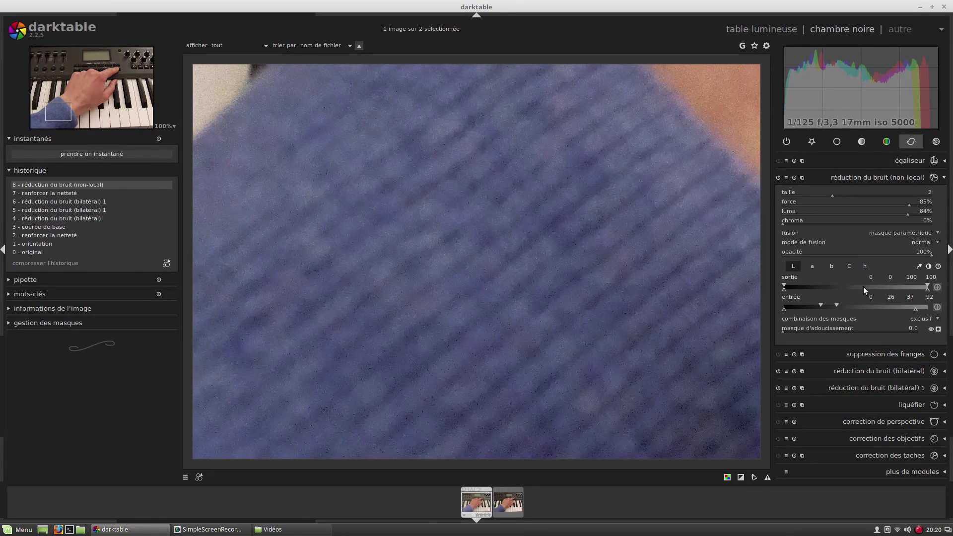
left_click(832, 266)
left_click(849, 267)
left_click(864, 265)
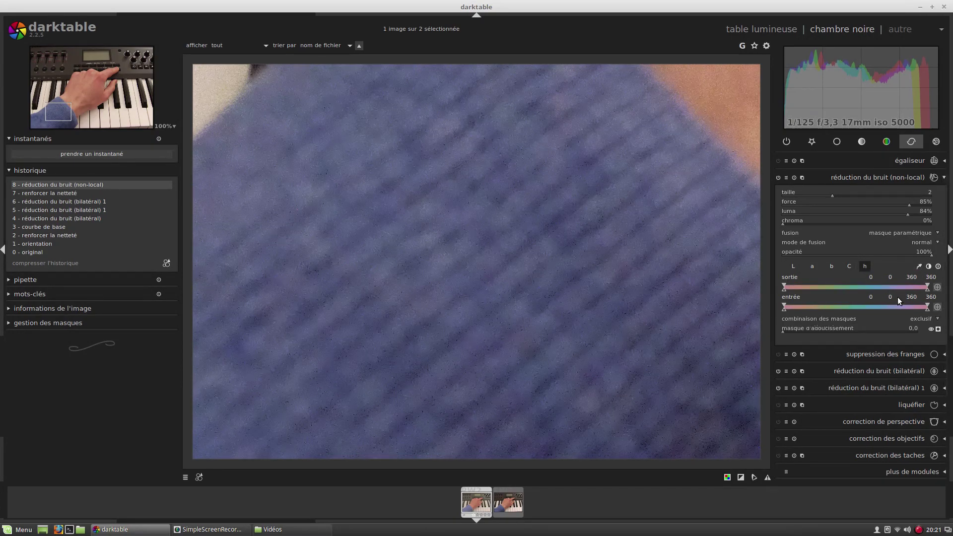
left_click(794, 266)
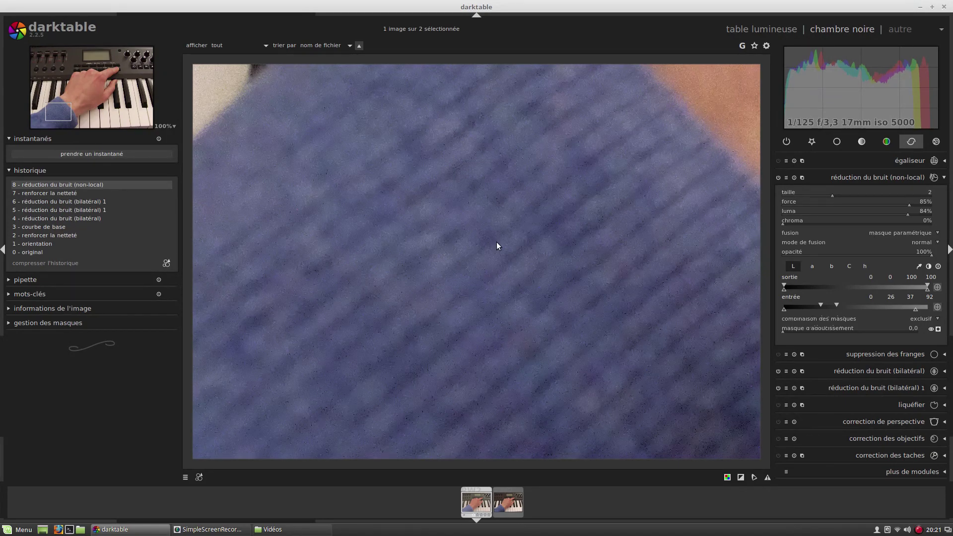
- Enable the hot pixels correction (pixels chauds) on the photo with its default threshold and force, and close its settings
left_click(116, 71)
left_click_drag(116, 71, 107, 73)
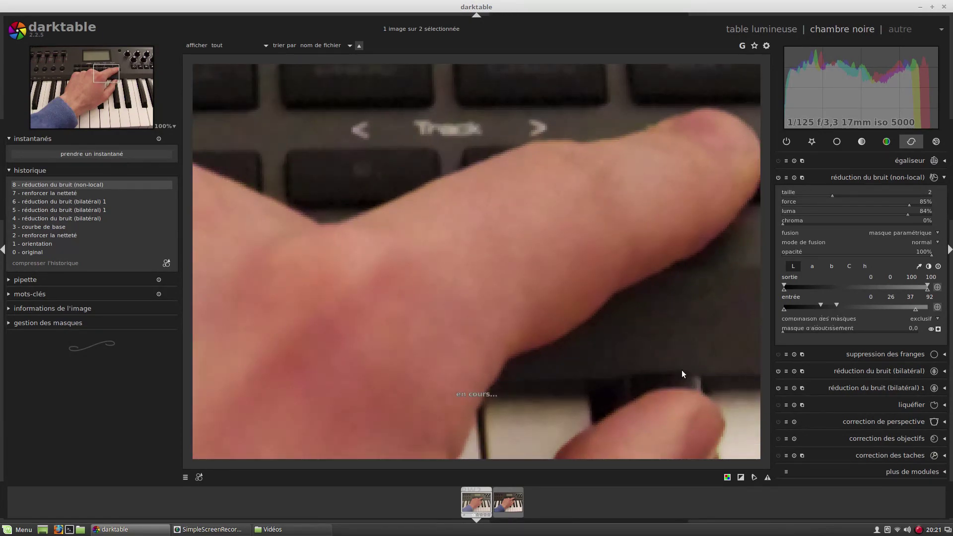
left_click(867, 177)
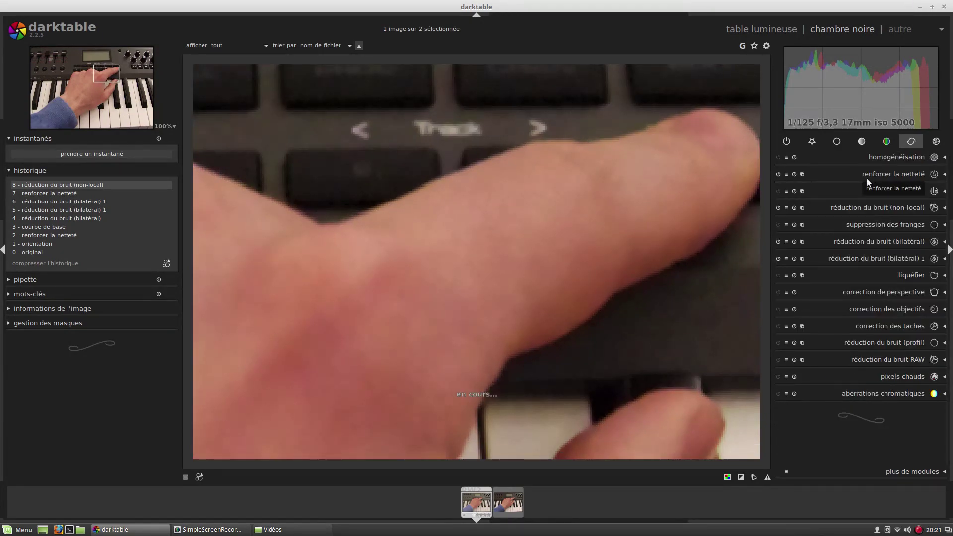
left_click(873, 377)
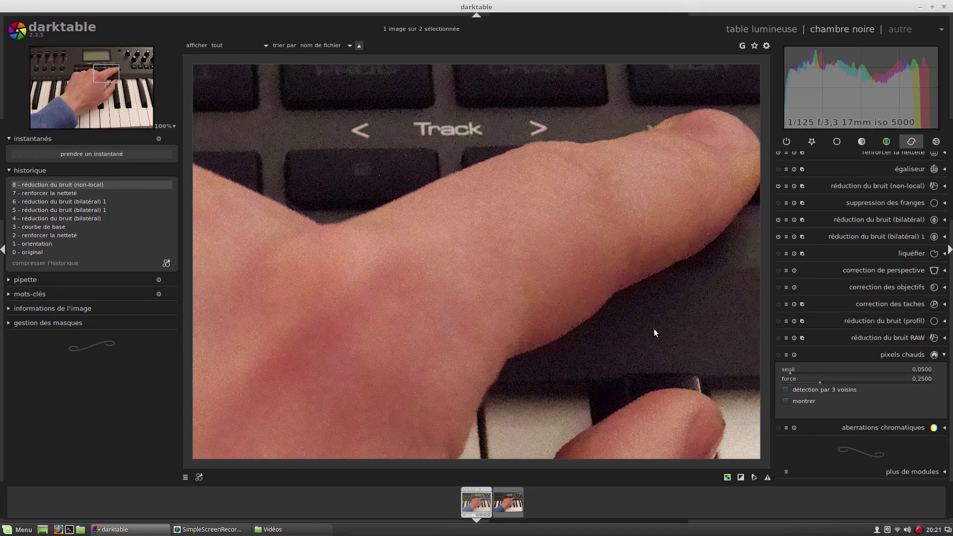
left_click(778, 354)
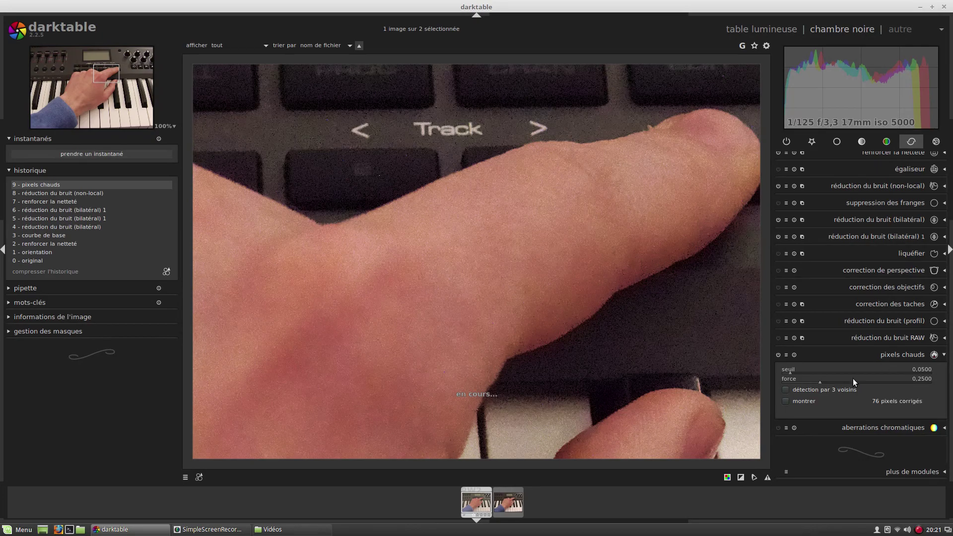
left_click(884, 378)
left_click(836, 356)
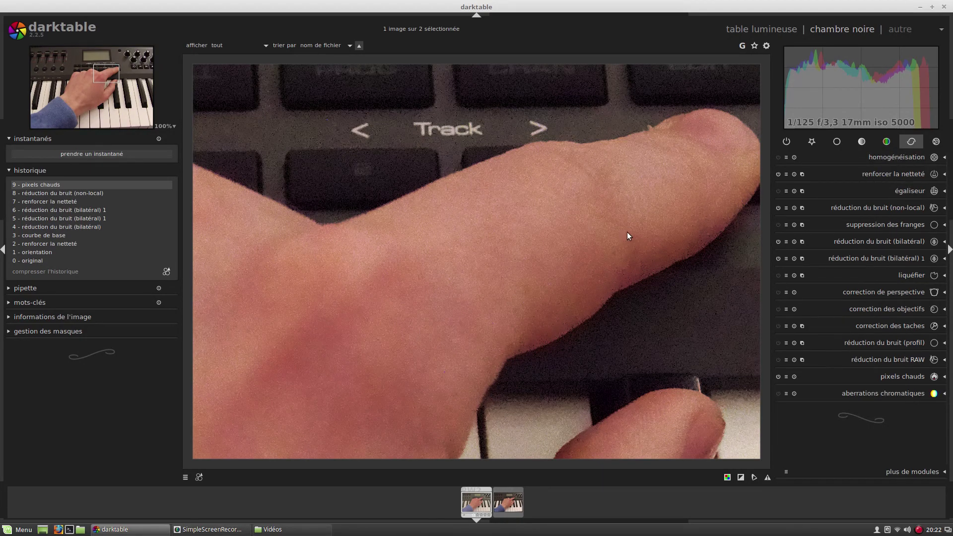
- Review the radius, colour channel and blending settings of both bilateral noise reduction instances, returning to the first one
left_click(868, 255)
left_click(874, 211)
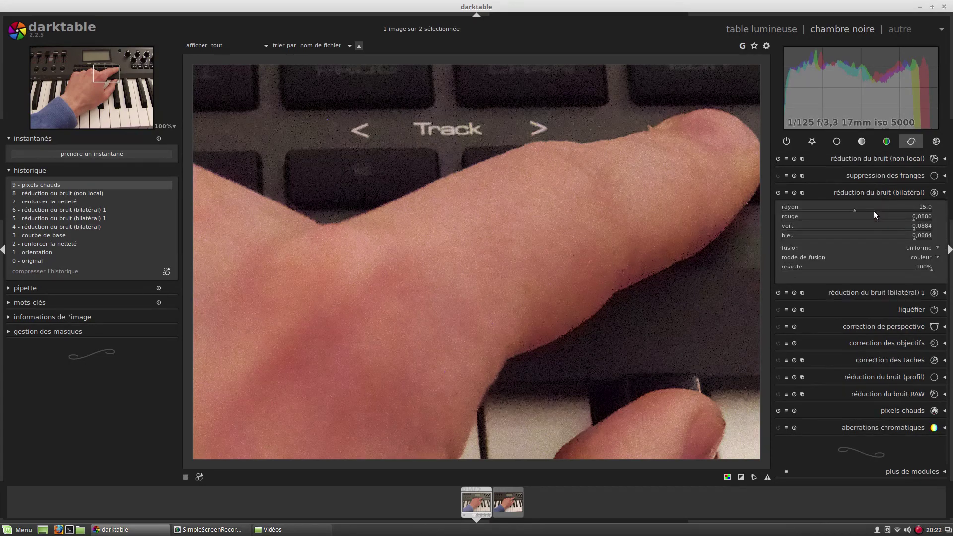
left_click(868, 290)
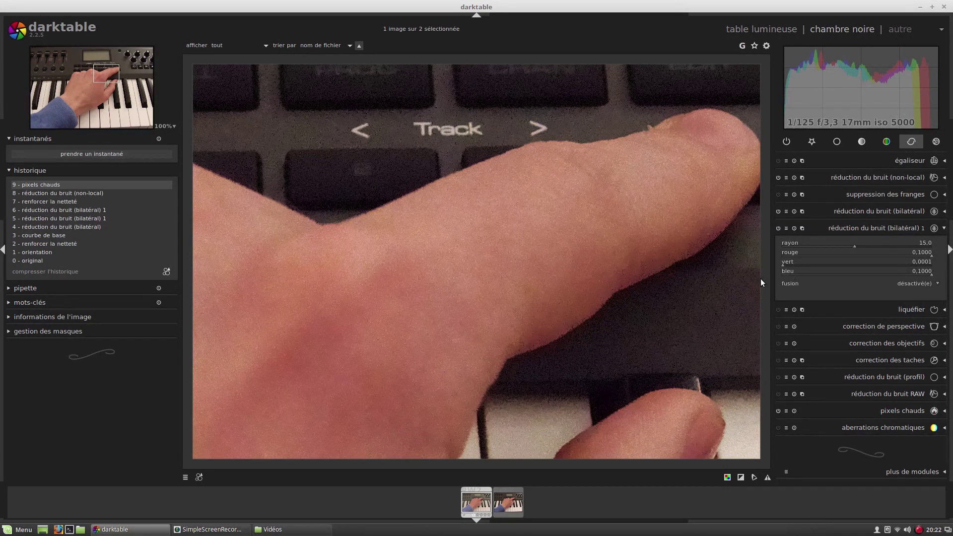
left_click(887, 213)
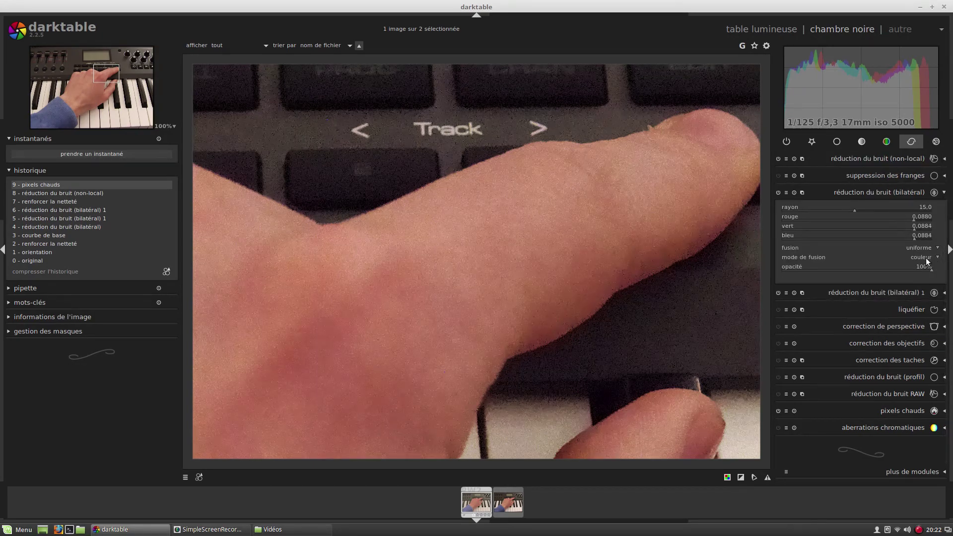